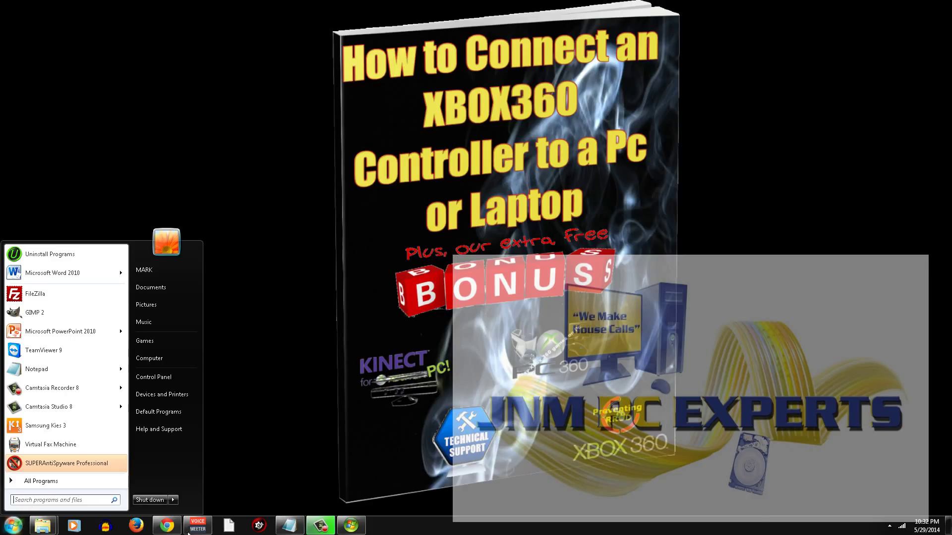
Launch Chrome and go to the Gaming page's Xbox 360 Wireless Controller for Windows link
click(167, 526)
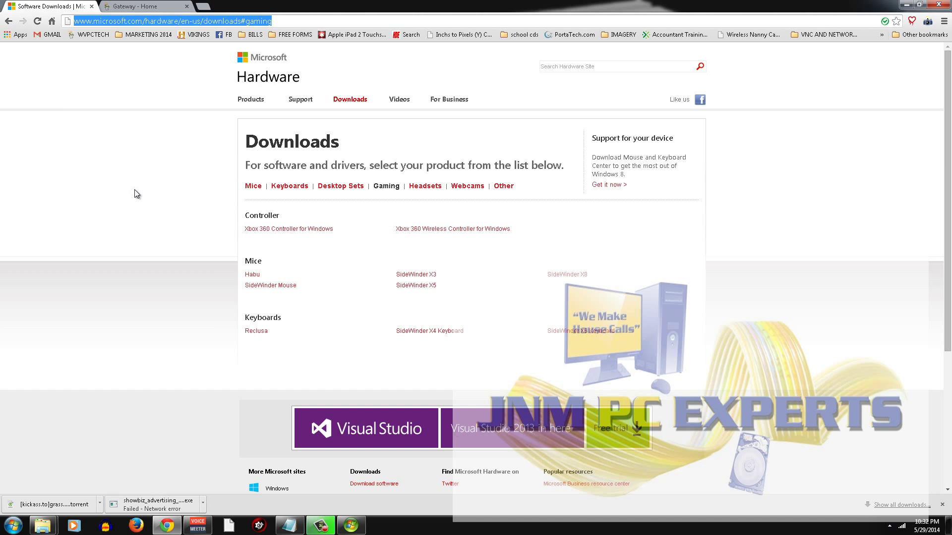
click(174, 239)
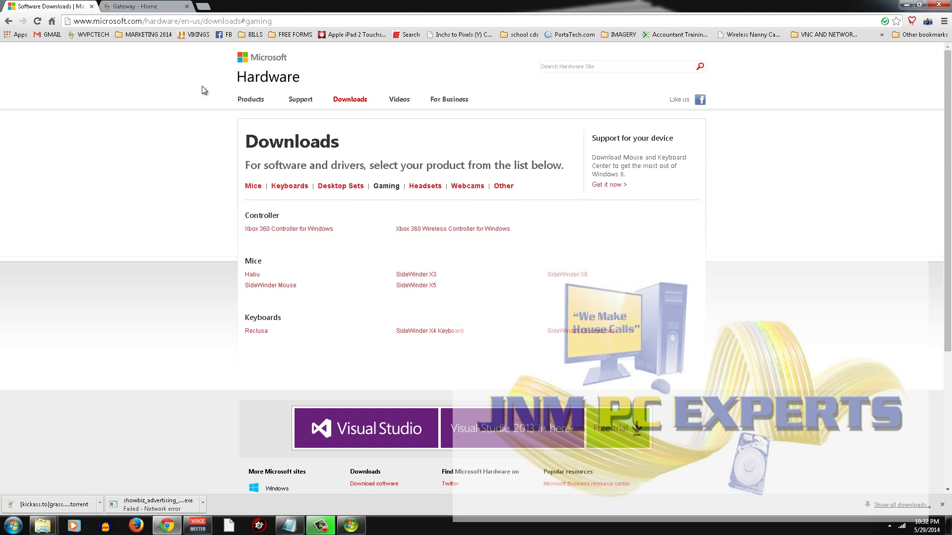
scroll(188, 276, down, 2)
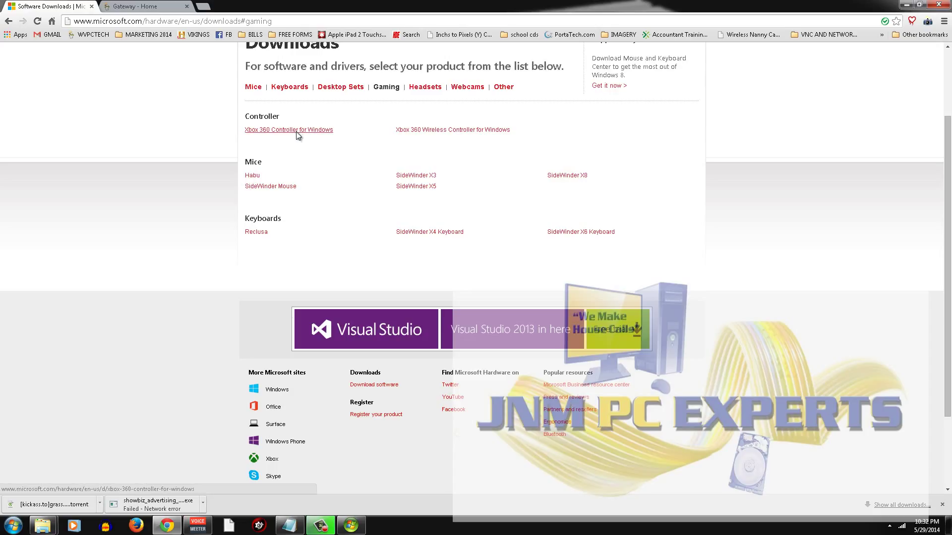
click(441, 132)
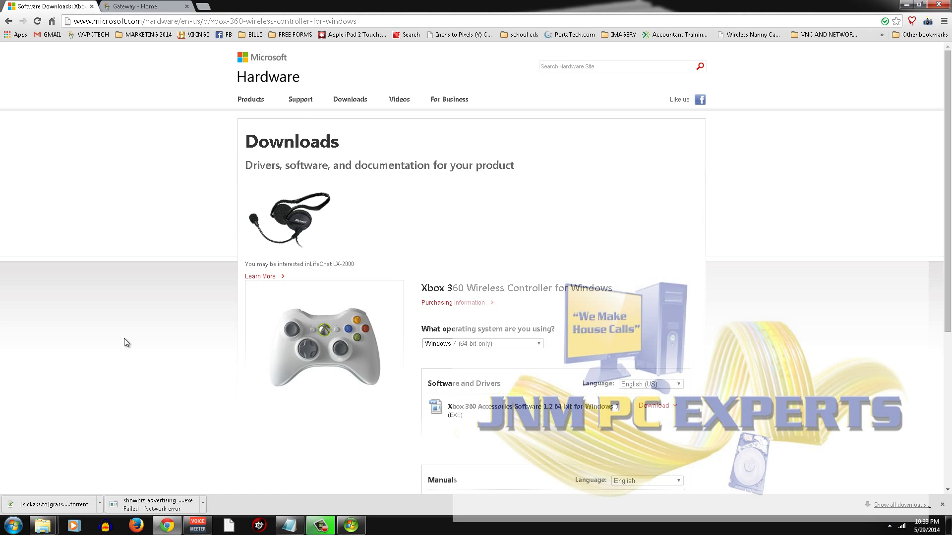
Keep Windows 7 (64-bit only) and download Xbox 360 Accessories Software 1.2
scroll(124, 339, down, 2)
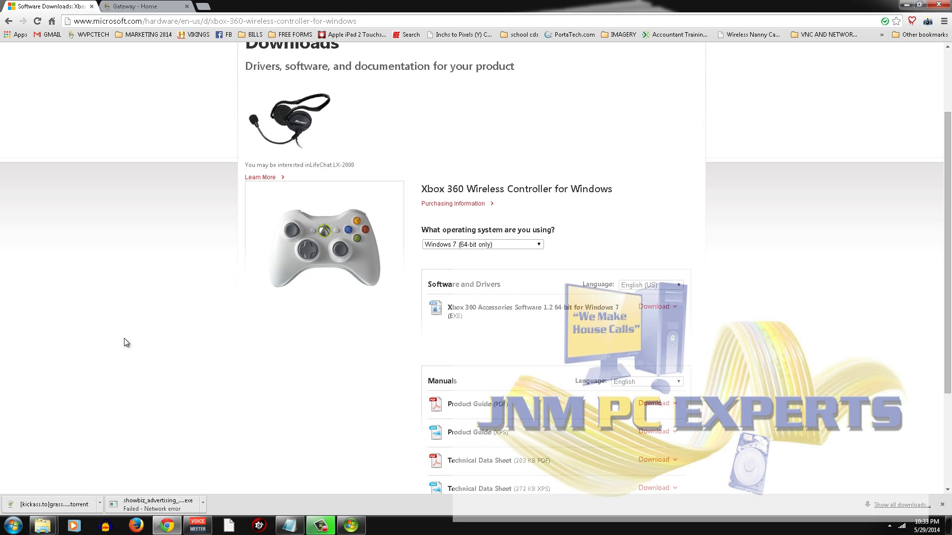
click(539, 245)
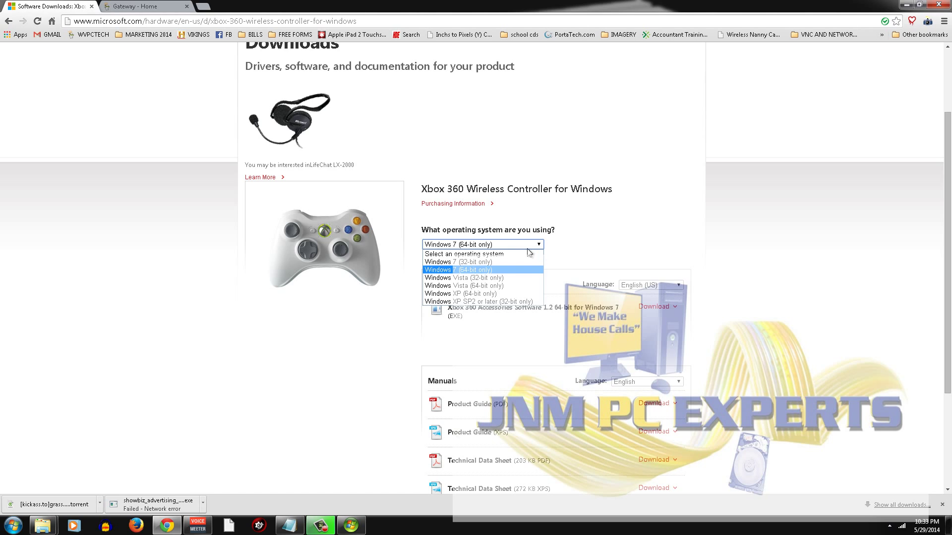
click(218, 280)
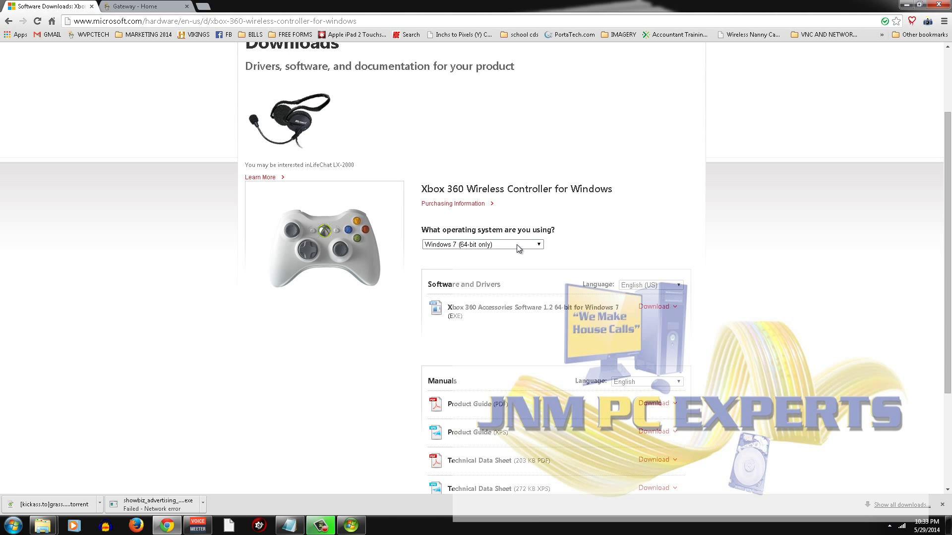
scroll(759, 306, down, 1)
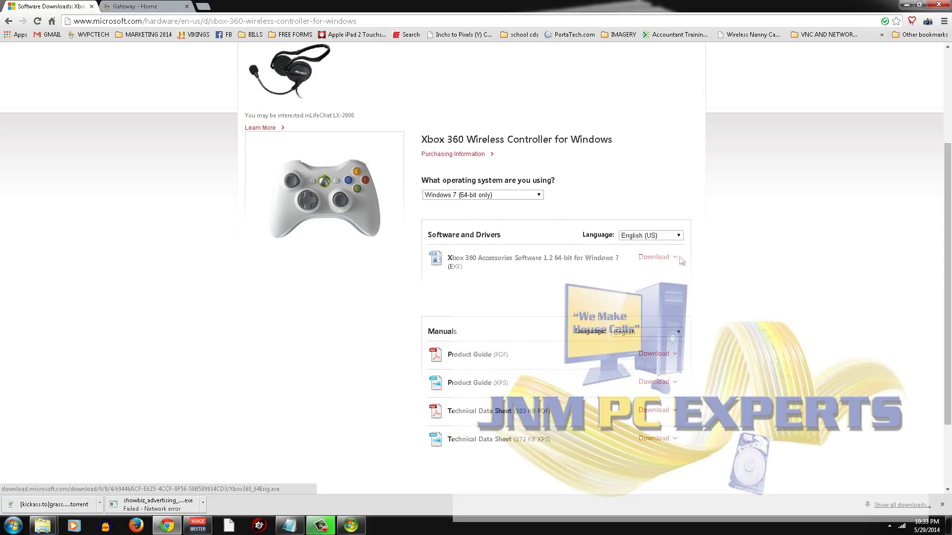
click(654, 257)
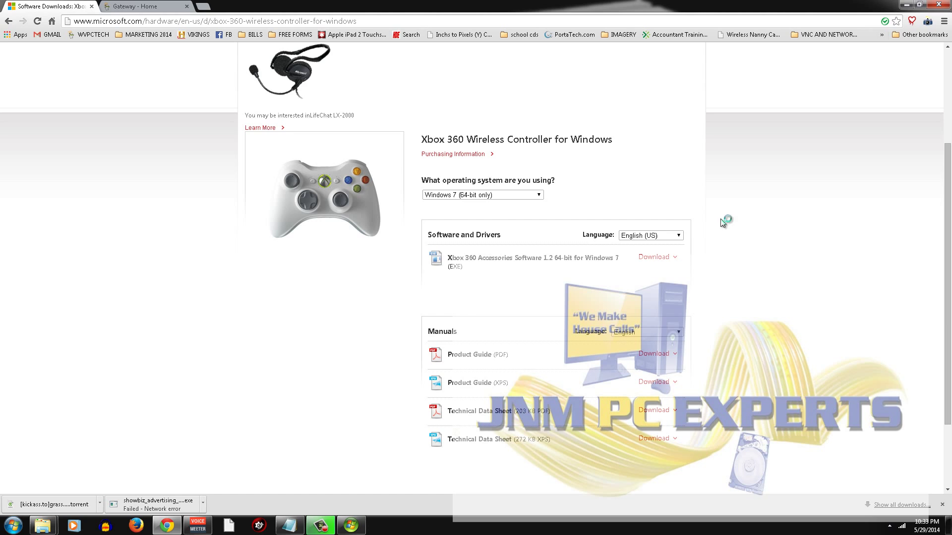
scroll(96, 287, up, 3)
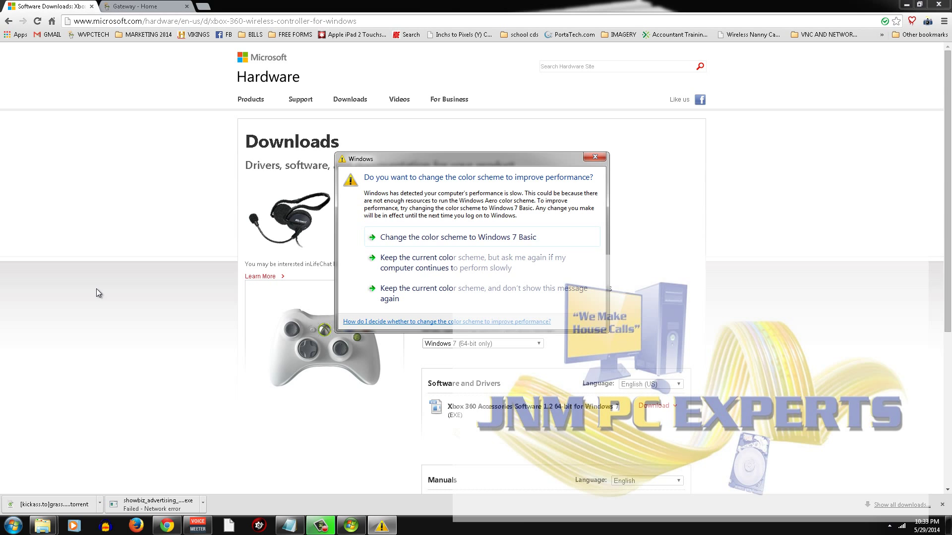
Close the Windows color-scheme performance prompt with its X
click(594, 158)
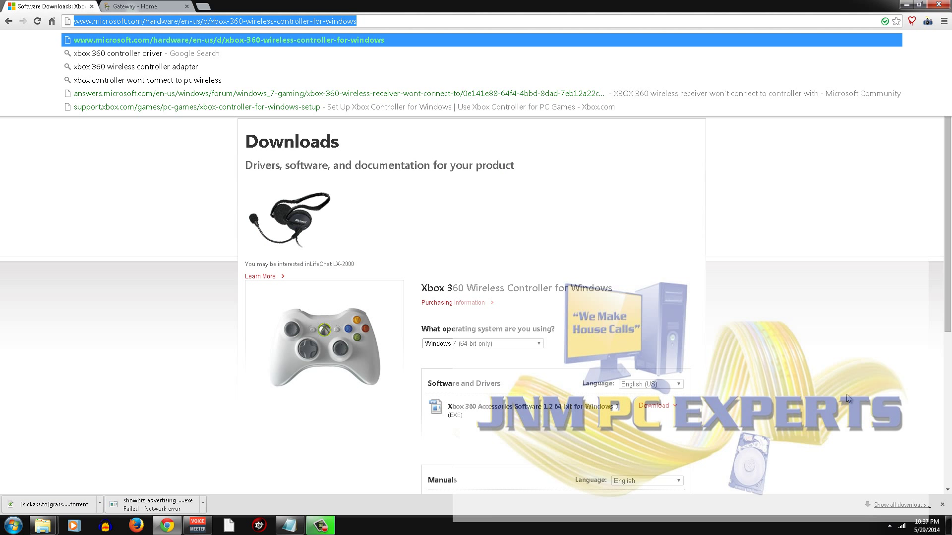
Go to xbox-hacks.com and view the price options, leaving JUST BOOK selected
text(xb)
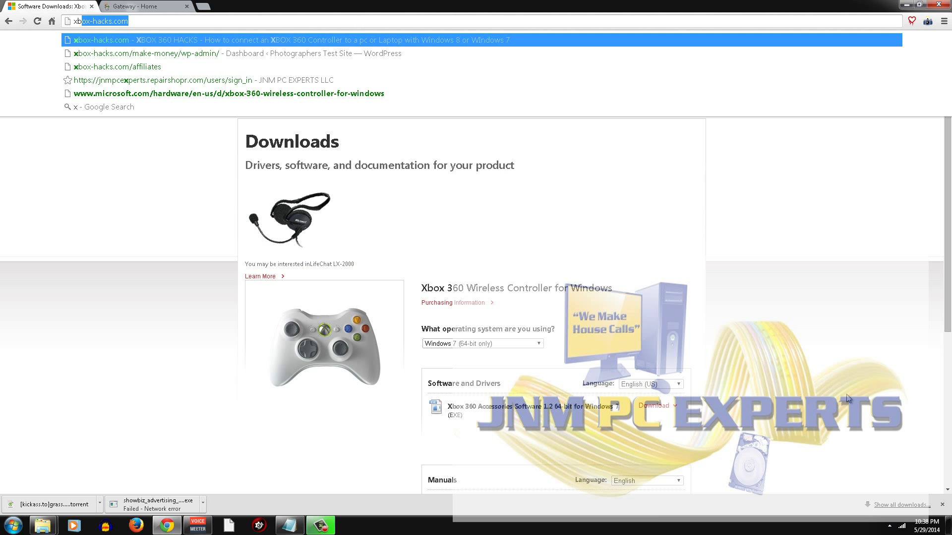
text(ox-)
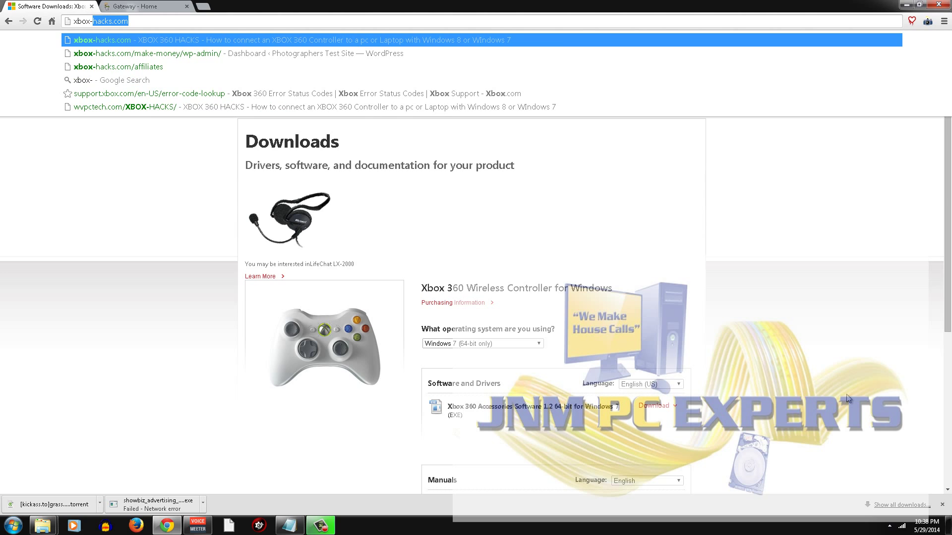
text(hack)
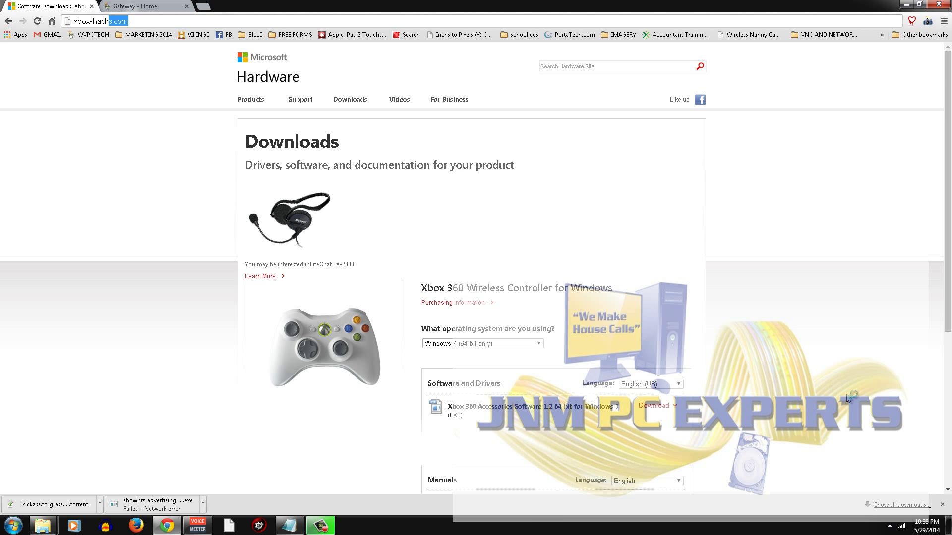
key(Return)
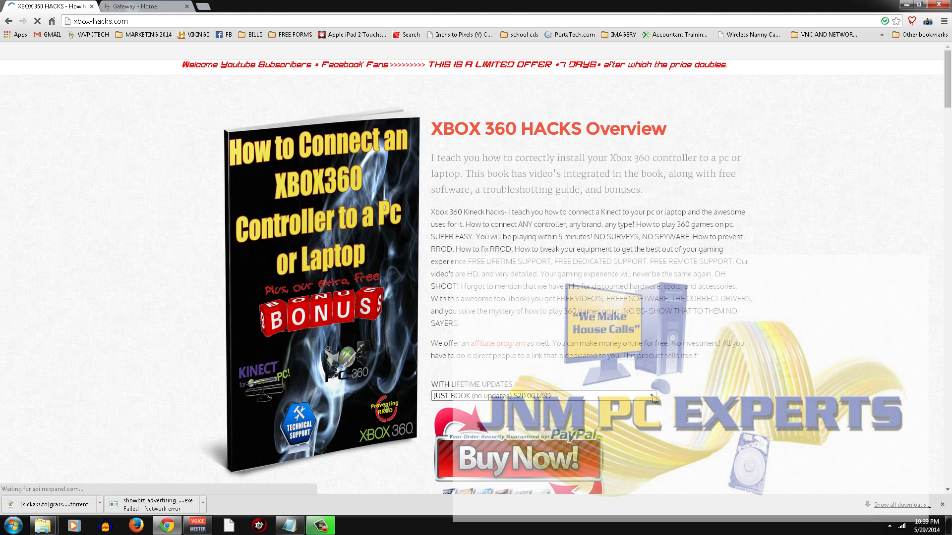
click(653, 396)
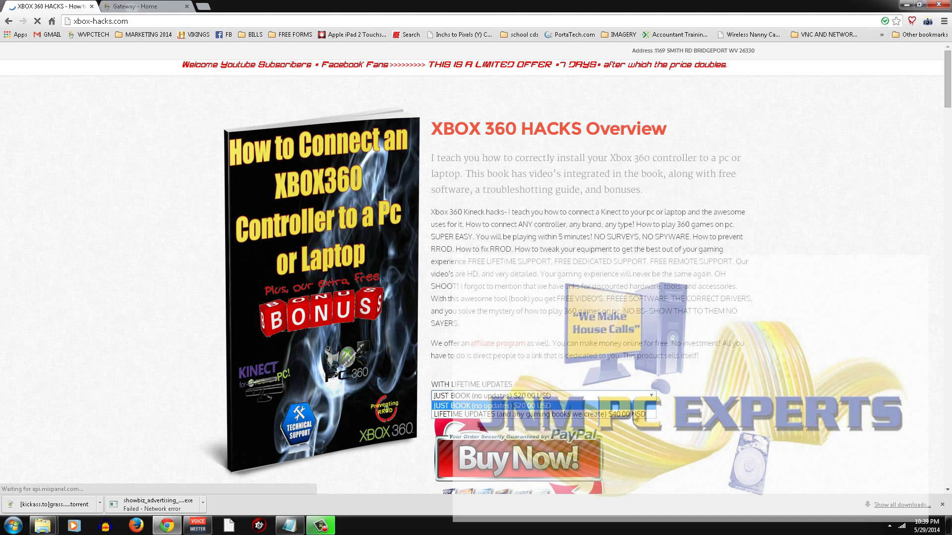
key(Escape)
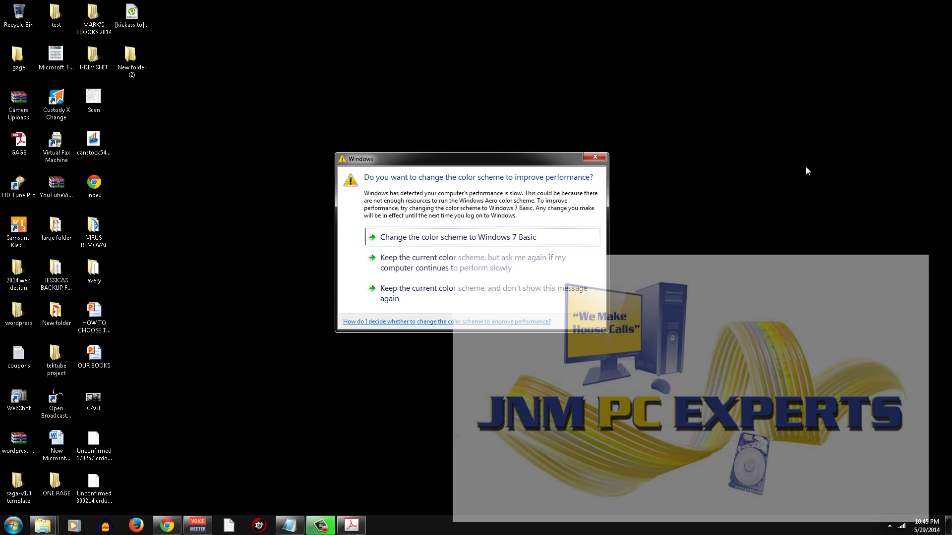
Close the colour-scheme performance warning on the desktop
click(599, 158)
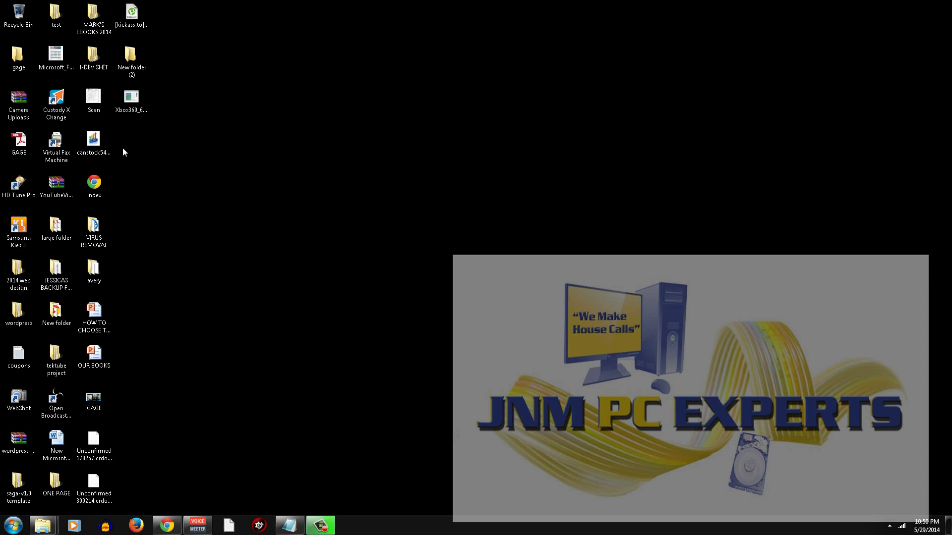
Create a new desktop folder named xbox
right_click(216, 175)
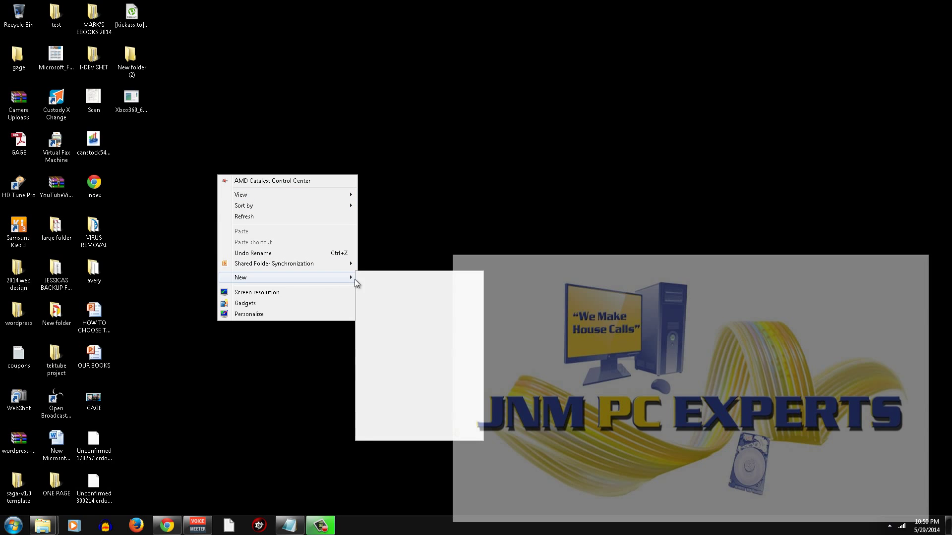
click(373, 284)
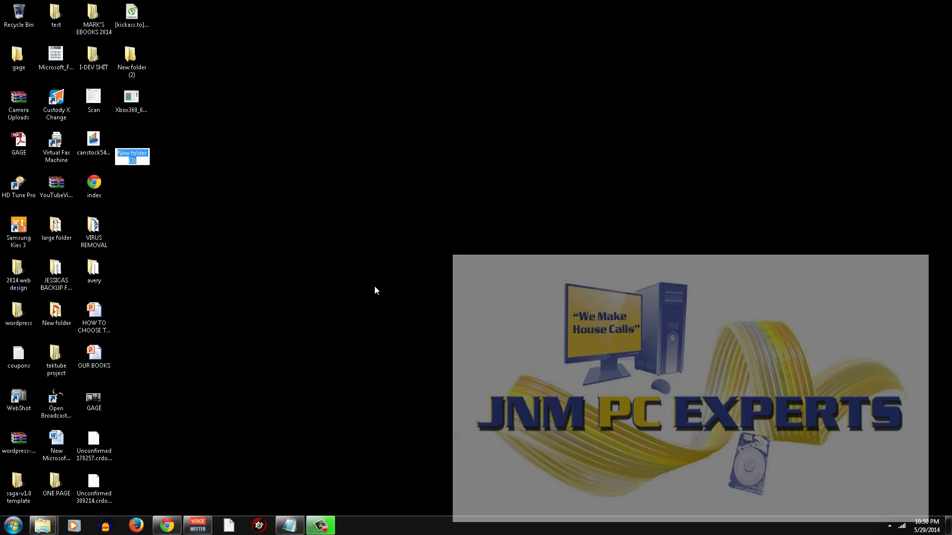
text(xbox)
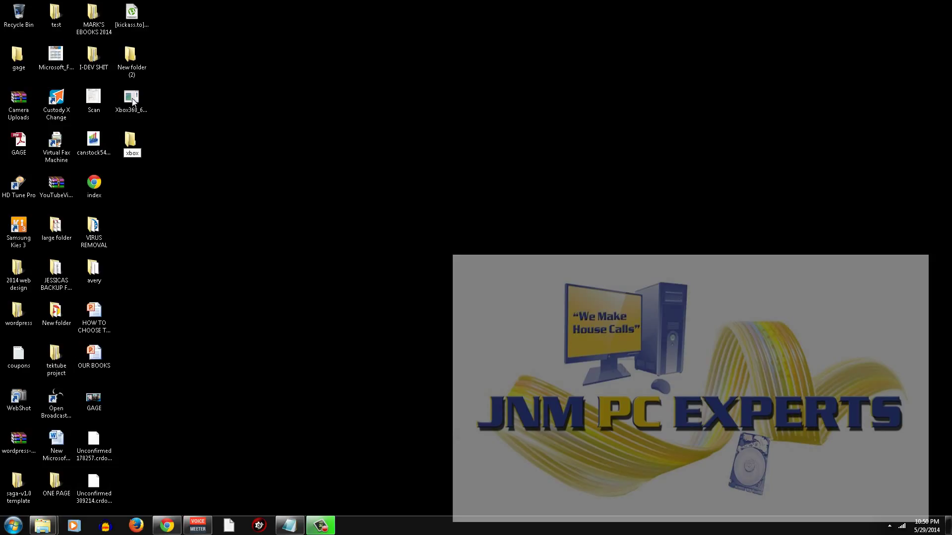
key(Return)
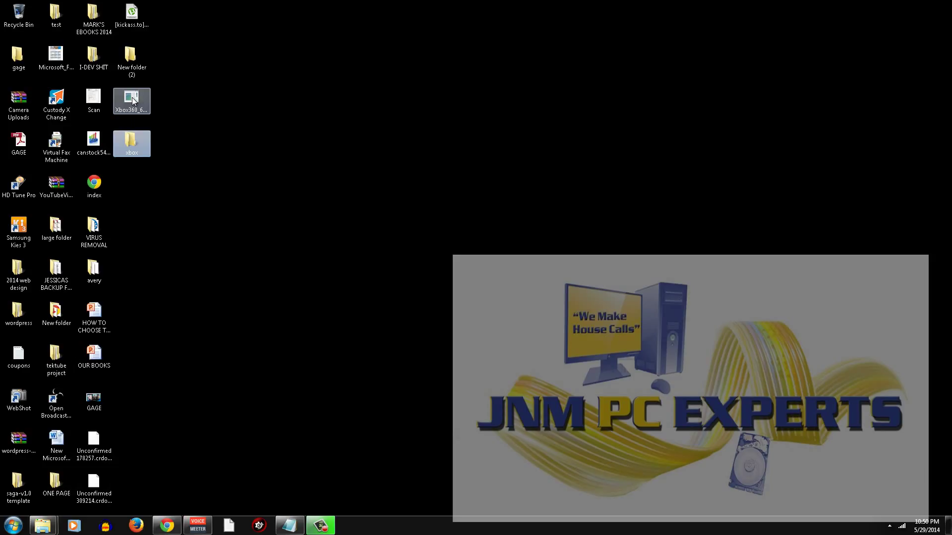
Move the Xbox360_64Eng installer into the xbox folder and close the colour-scheme warning
double_click(132, 101)
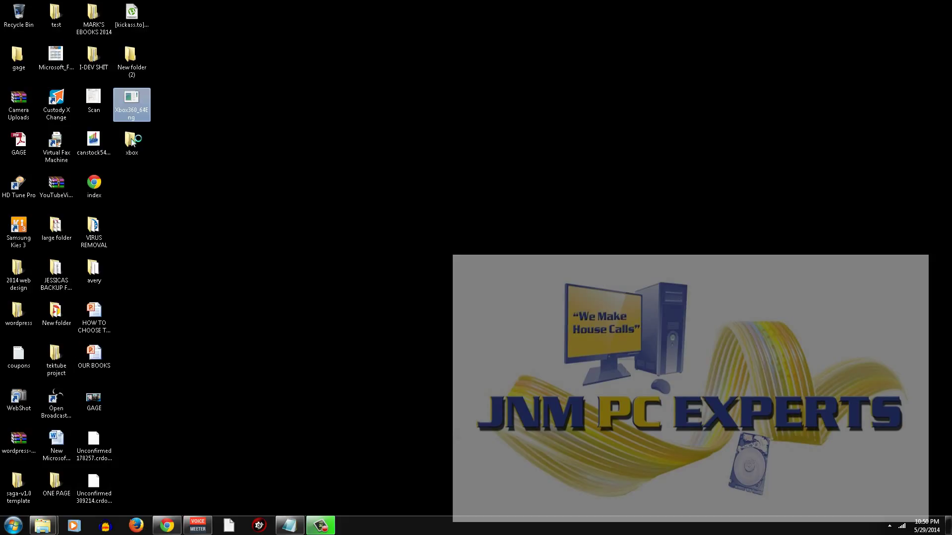
drag(131, 142, 131, 143)
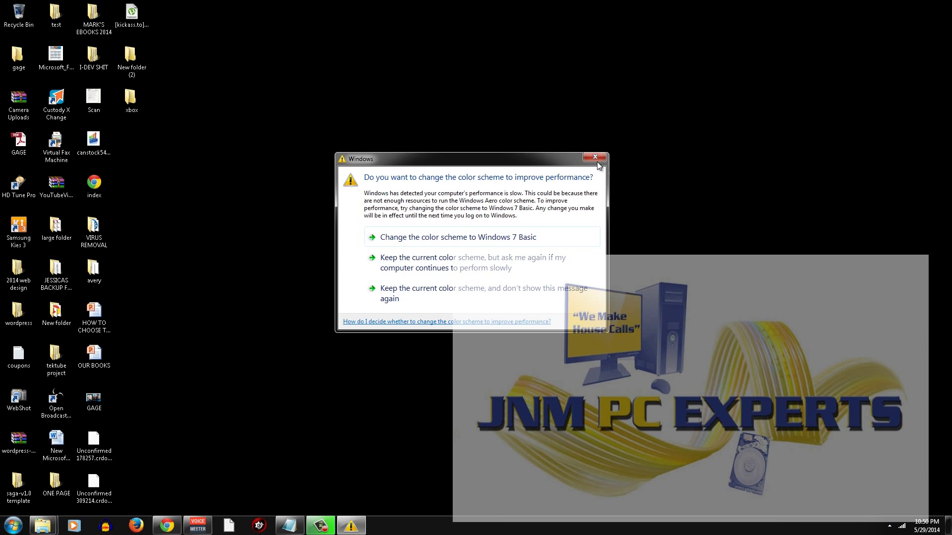
click(595, 159)
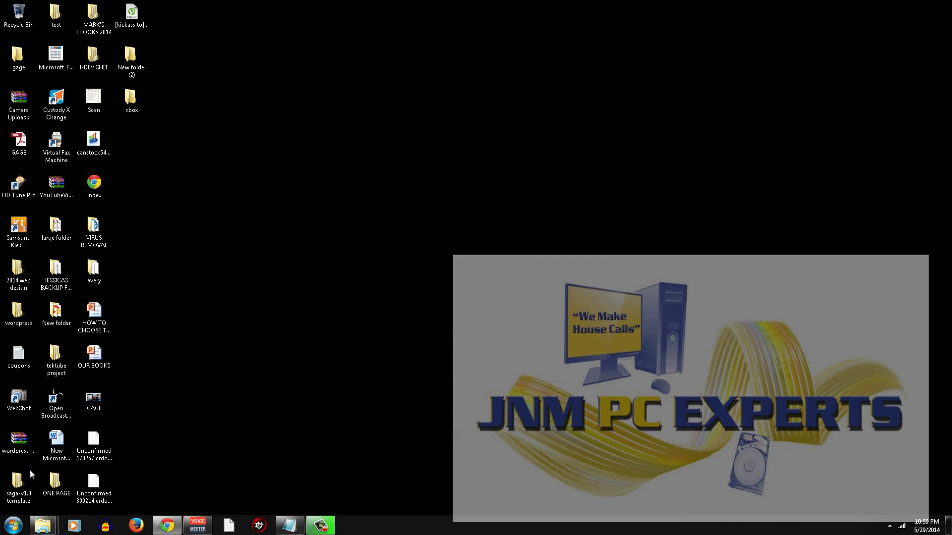
Open Control Panel from the Start menu and list all items as small icons
click(12, 527)
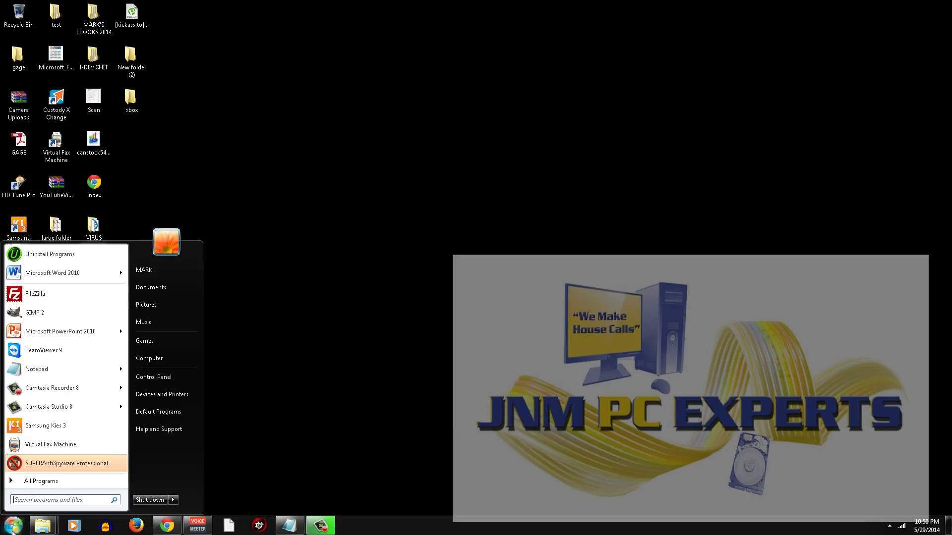
click(153, 380)
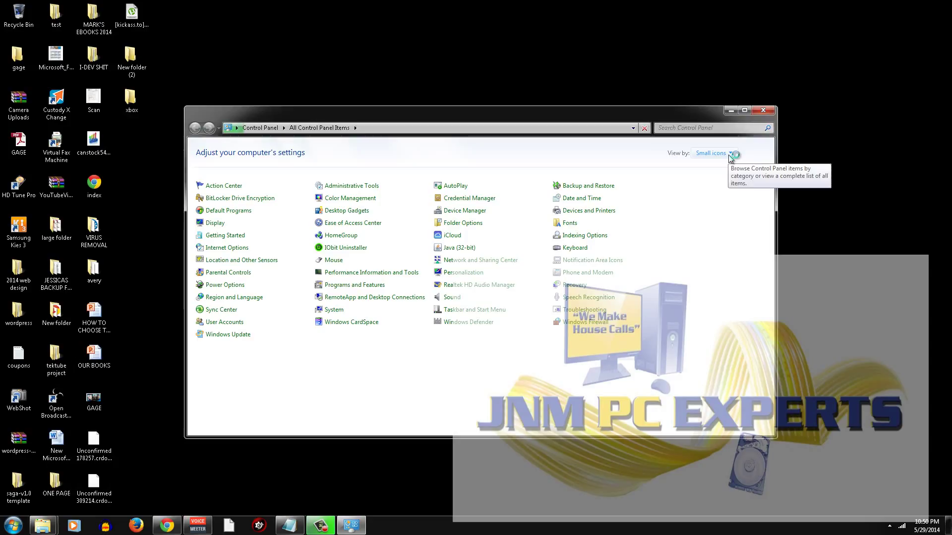
click(730, 155)
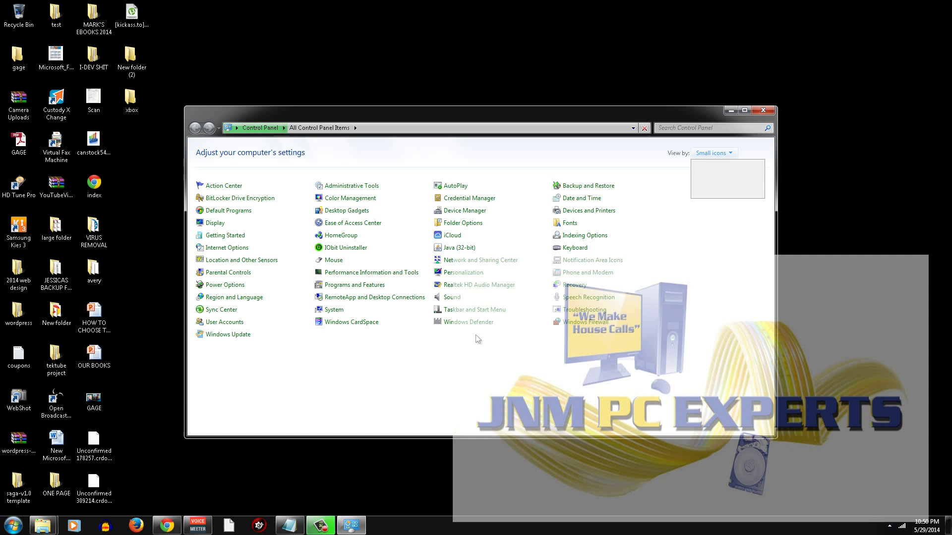
click(460, 214)
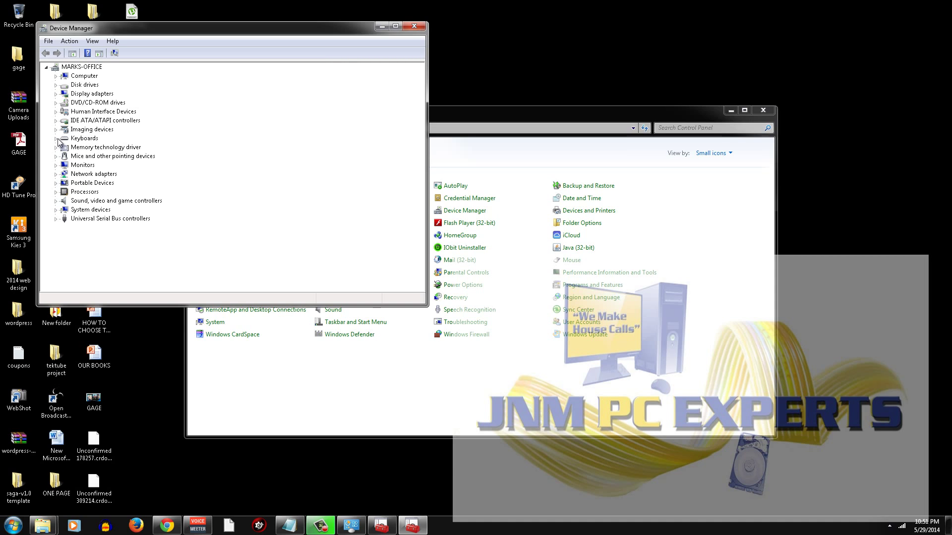
Expand Human Interface Devices and start Update Driver Software for the HID-compliant consumer control device
click(55, 112)
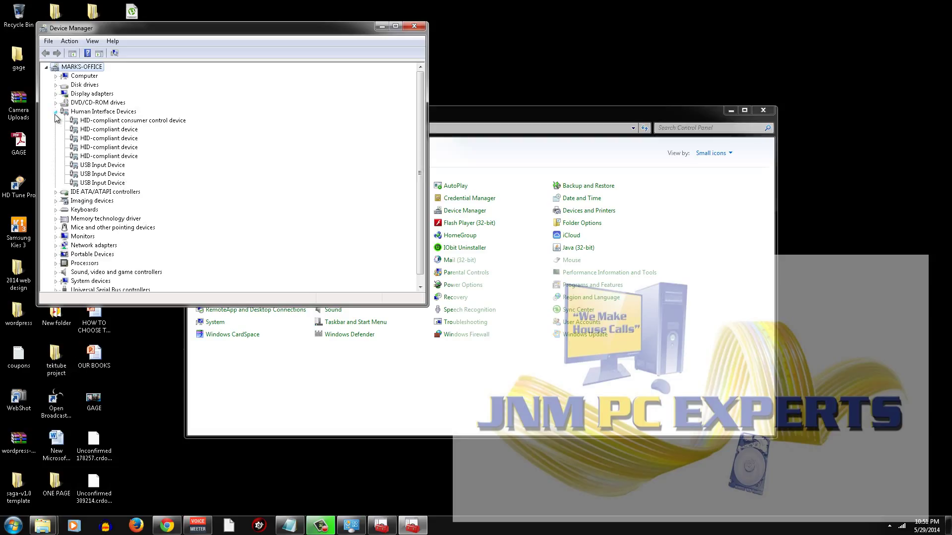
click(108, 122)
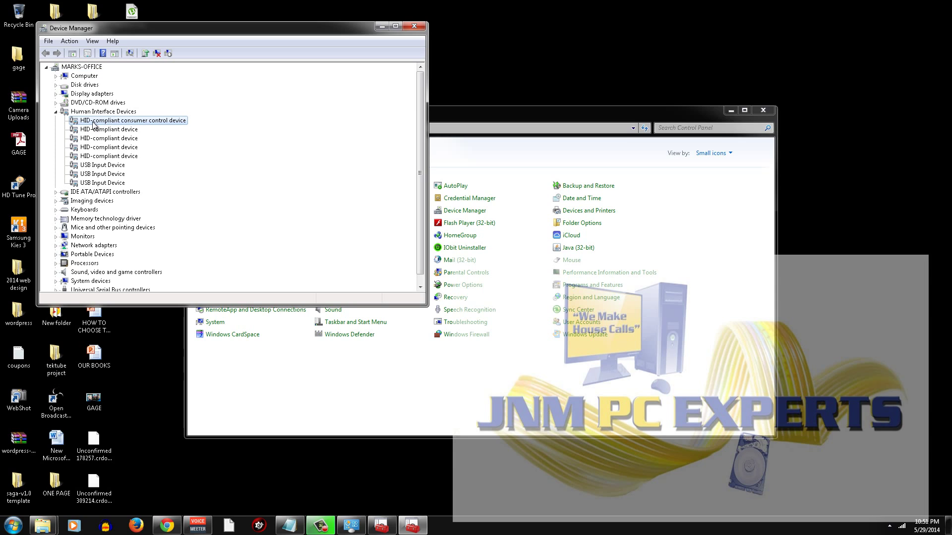
right_click(93, 122)
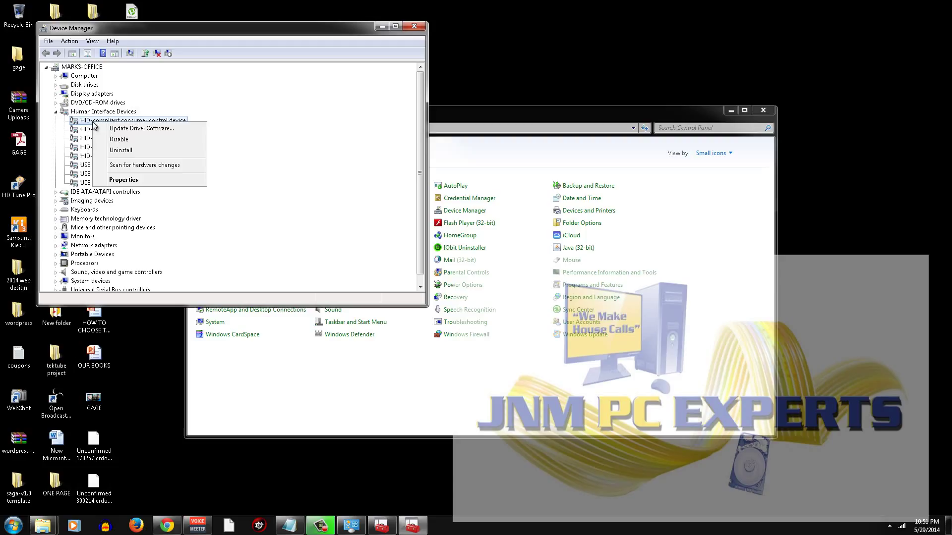
click(115, 130)
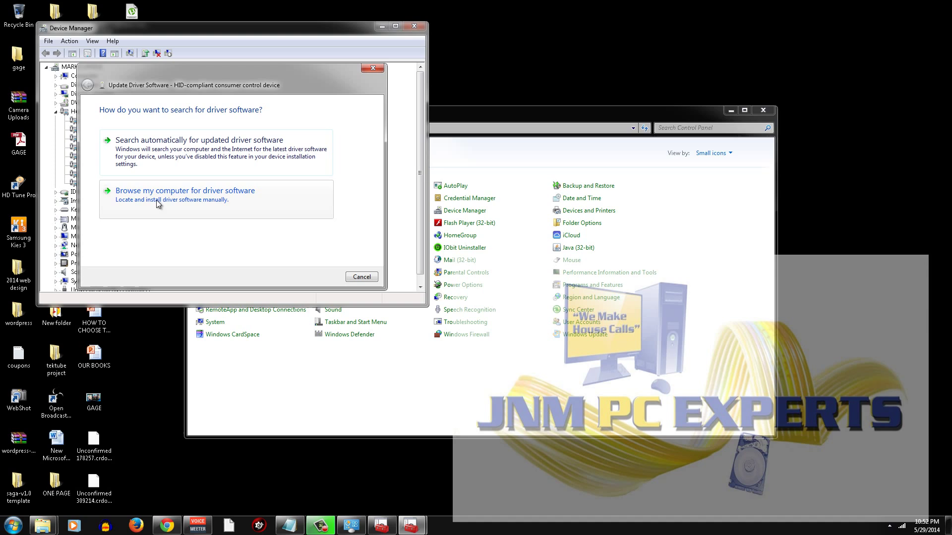
Browse for the driver manually, show all drivers, and select Microsoft as manufacturer
click(157, 202)
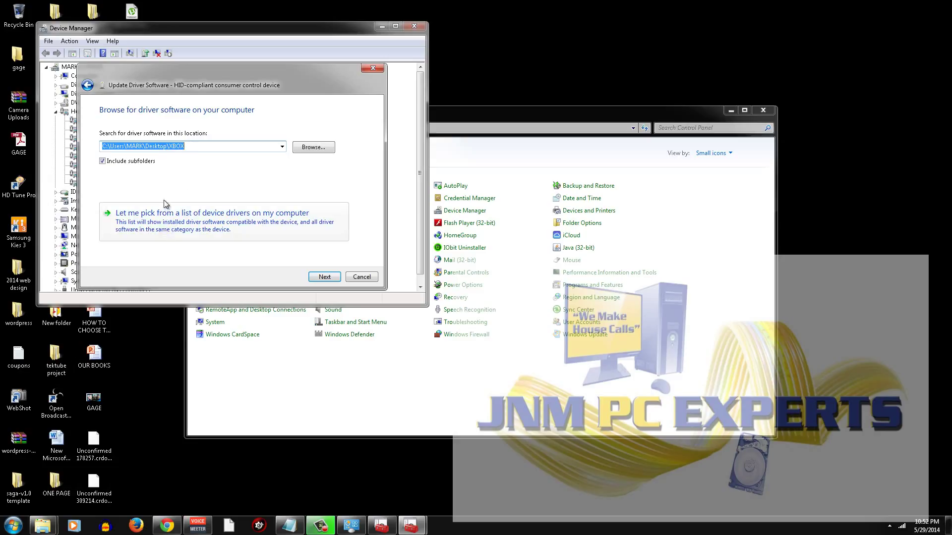
click(150, 226)
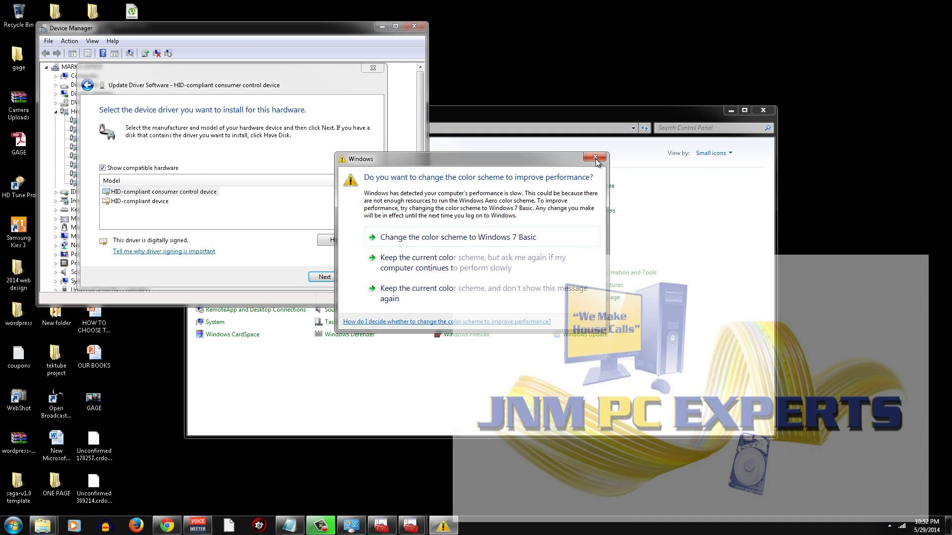
click(595, 156)
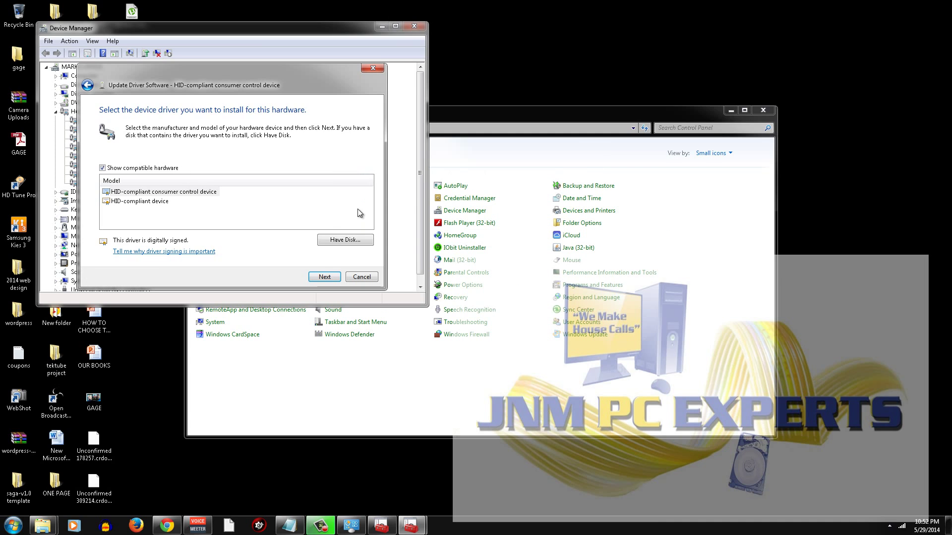
click(110, 168)
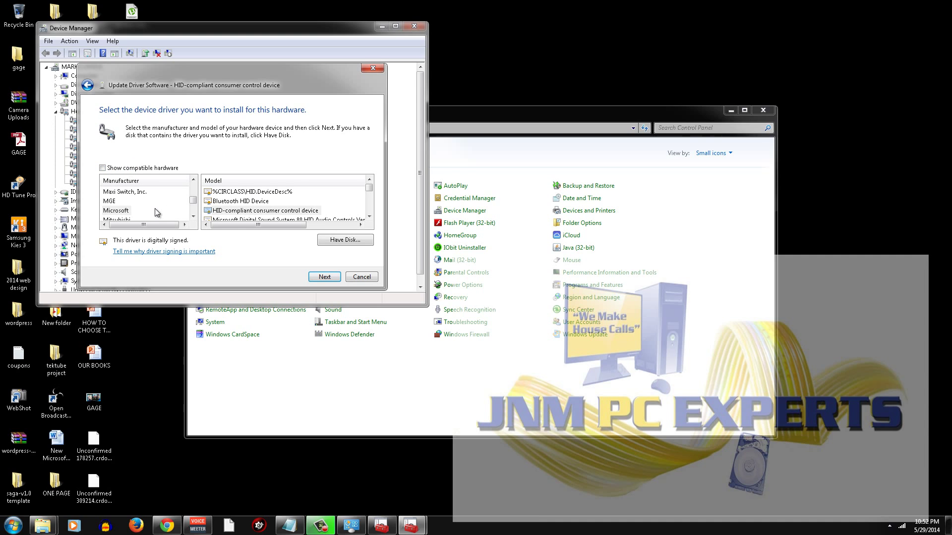
click(122, 211)
Cancel the driver update wizard
mouse_move(371, 190)
mouse_down()
mouse_move(372, 223)
mouse_move(369, 185)
mouse_up()
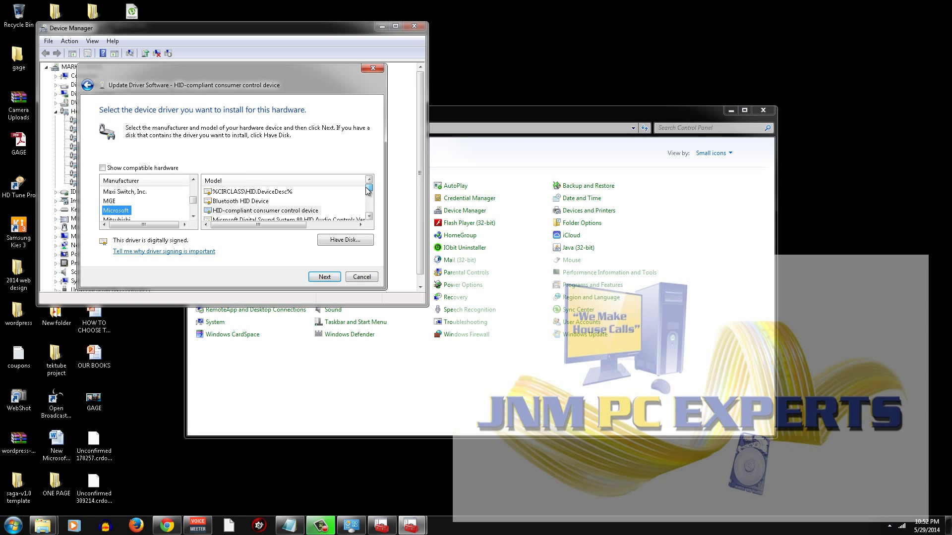
click(349, 245)
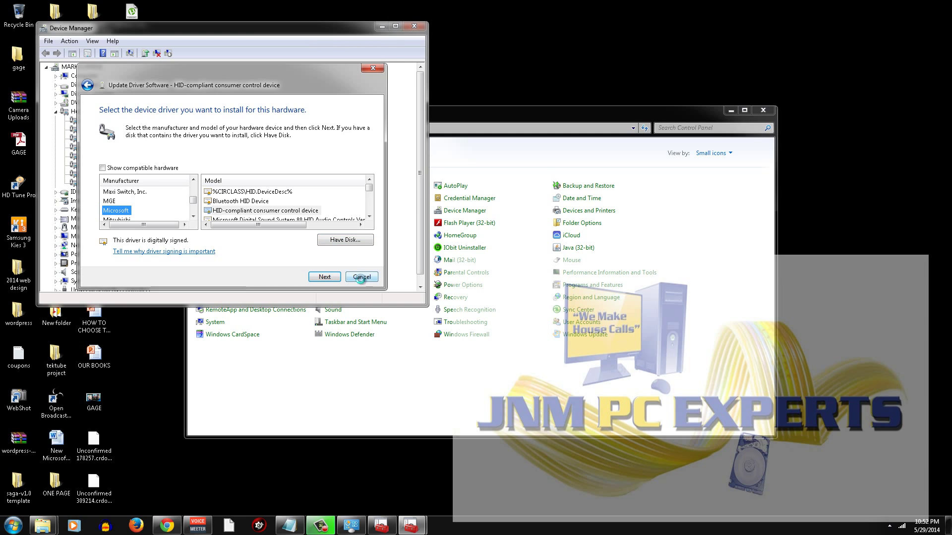
click(361, 277)
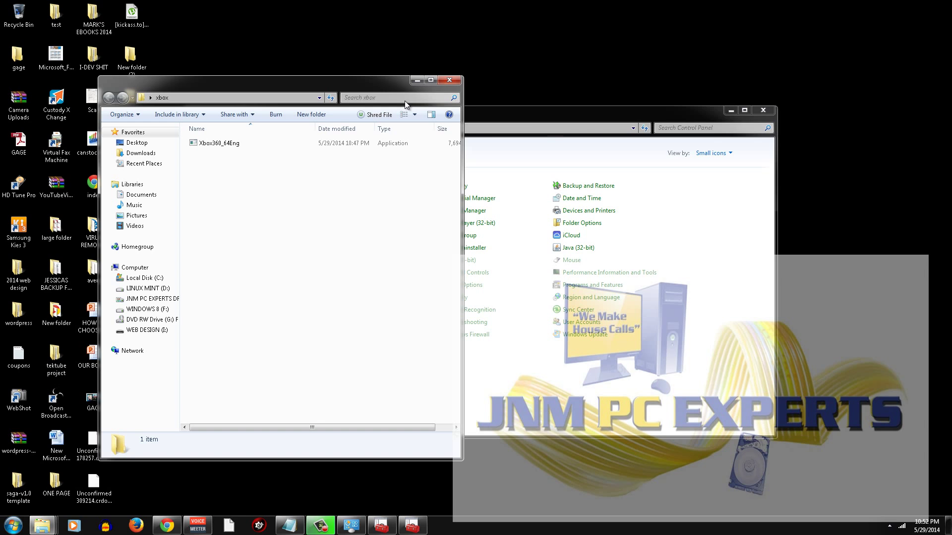
Select the Xbox360_64Eng installer inside the xbox folder
click(221, 146)
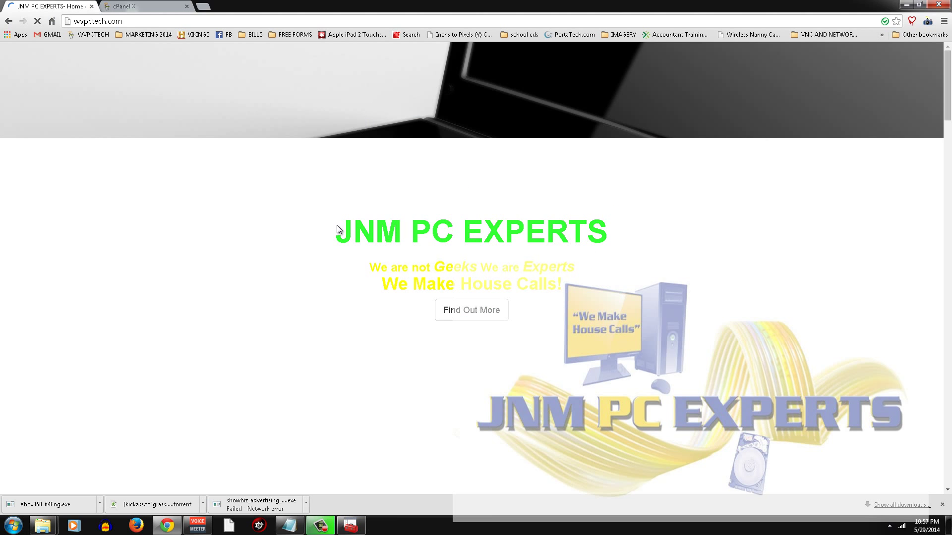
Close the cPanel X tab, leaving the JNM PC EXPERTS home page, and select the address bar
click(187, 6)
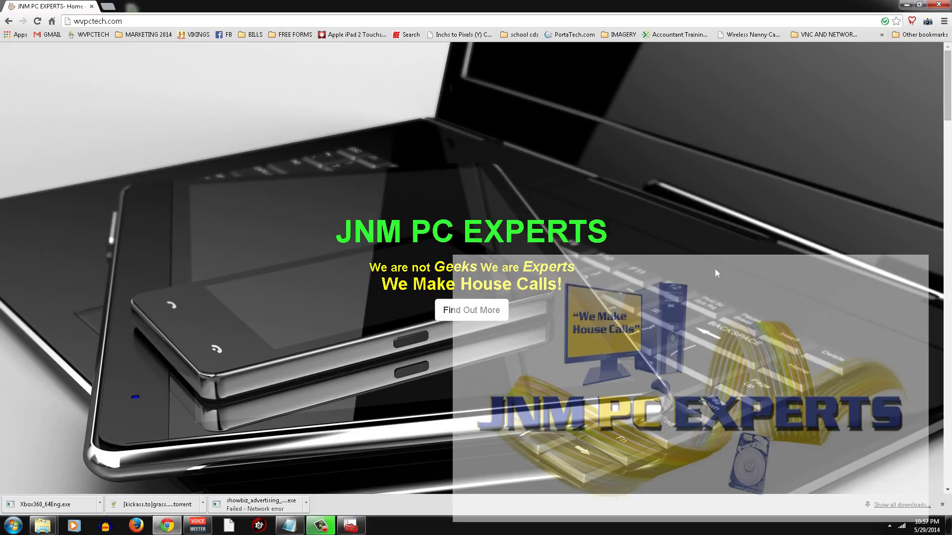
key(ctrl+l)
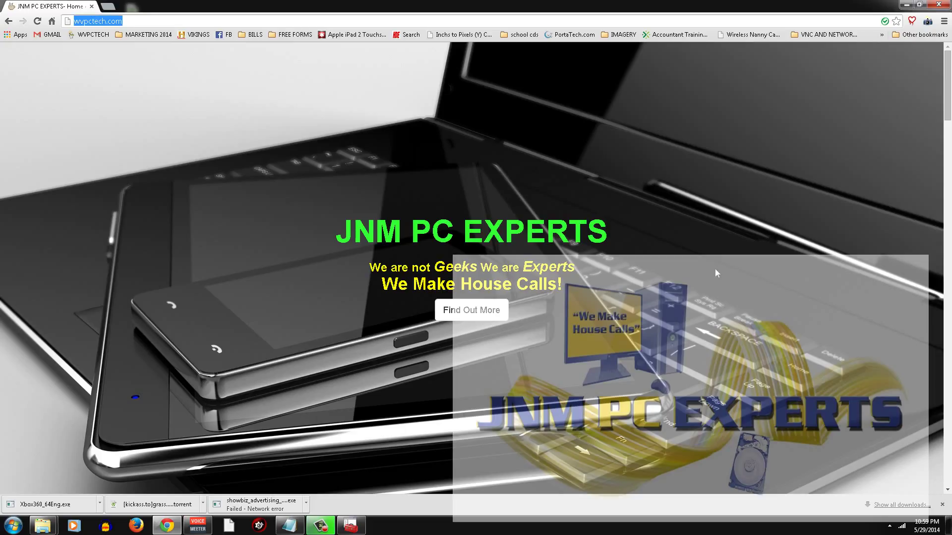